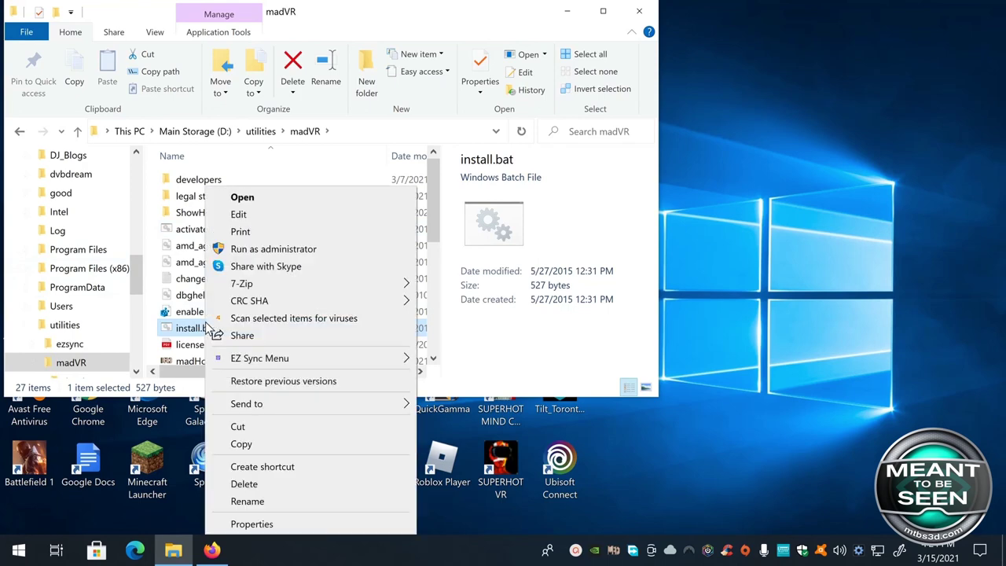
# - Run install.bat from the madVR folder as administrator, then dismiss the console and minimize the folder window
pyautogui.click(235, 253)
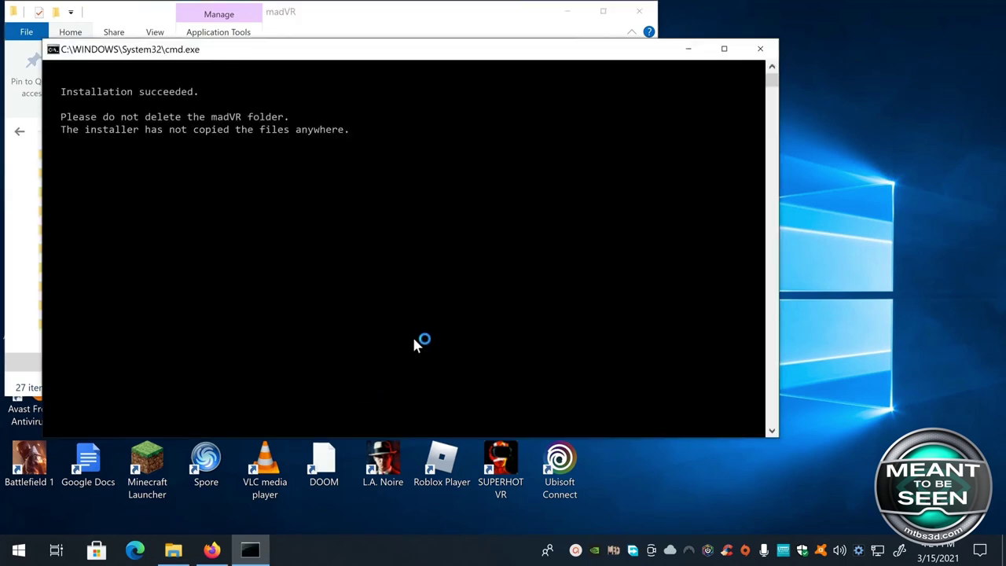
pyautogui.click(760, 50)
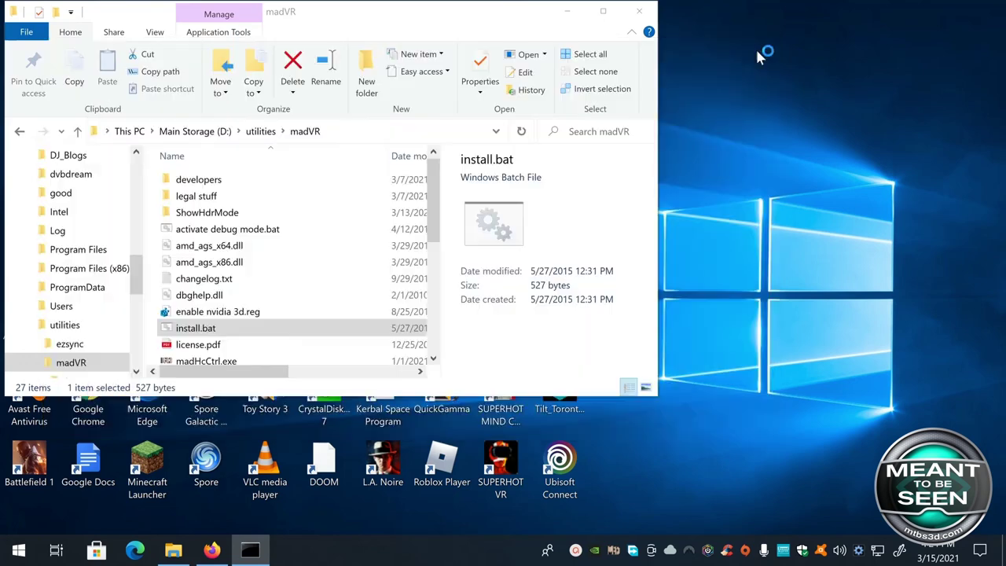
pyautogui.click(565, 11)
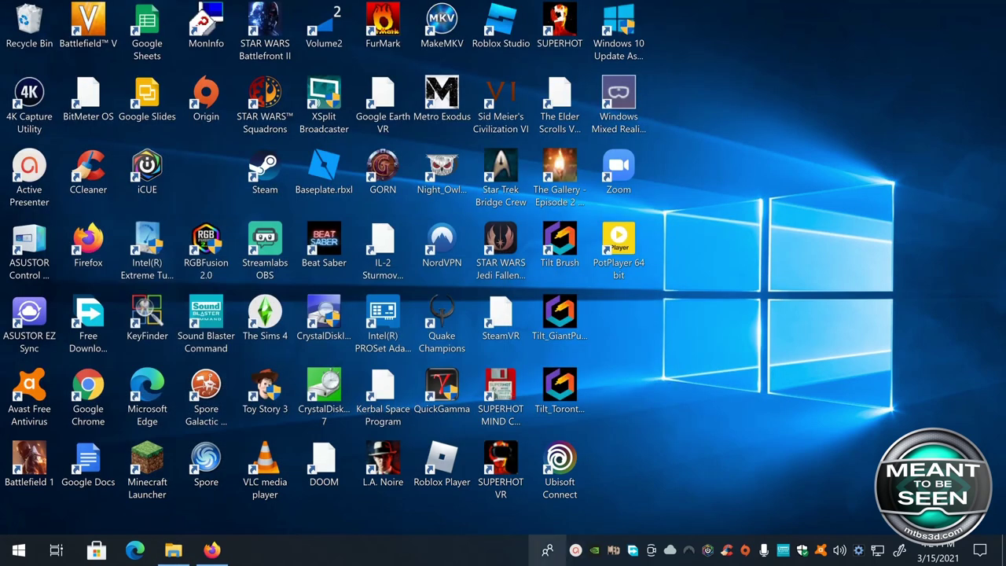
# - Open the madVR settings and expand the MXX -O-3-H display under devices, checking its device type
pyautogui.rightClick(618, 553)
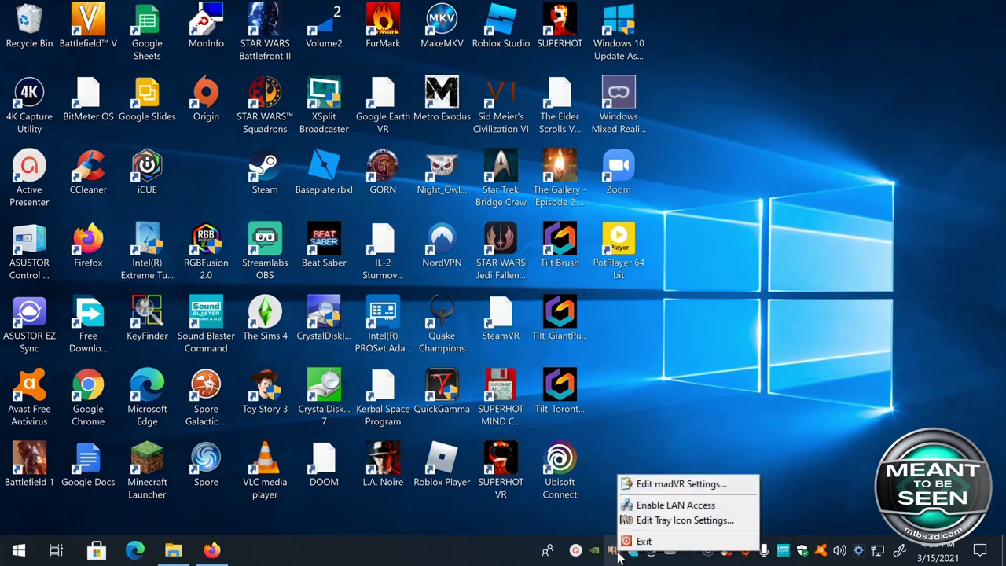
pyautogui.click(648, 485)
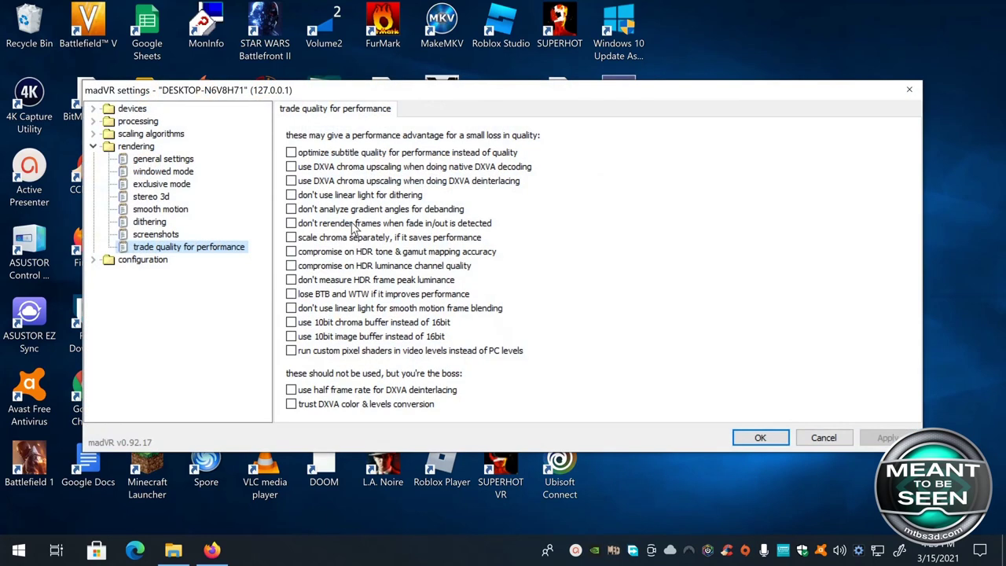
pyautogui.click(128, 109)
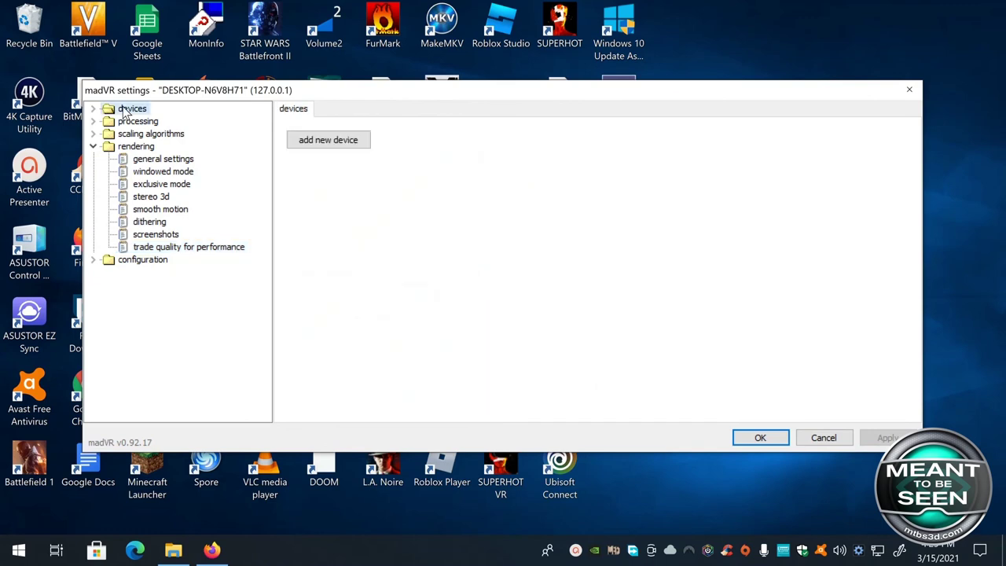
pyautogui.click(95, 110)
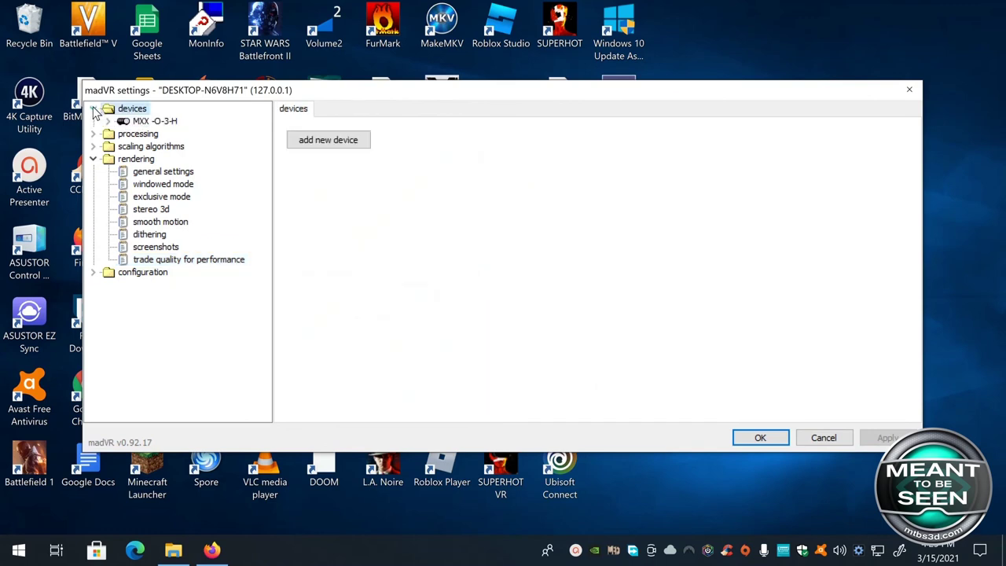
pyautogui.click(143, 122)
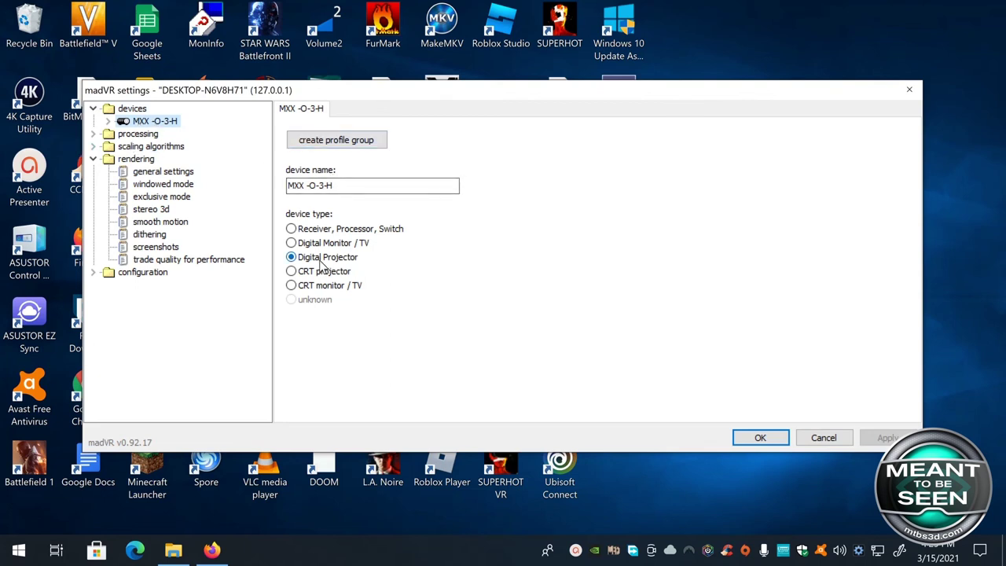
pyautogui.click(109, 121)
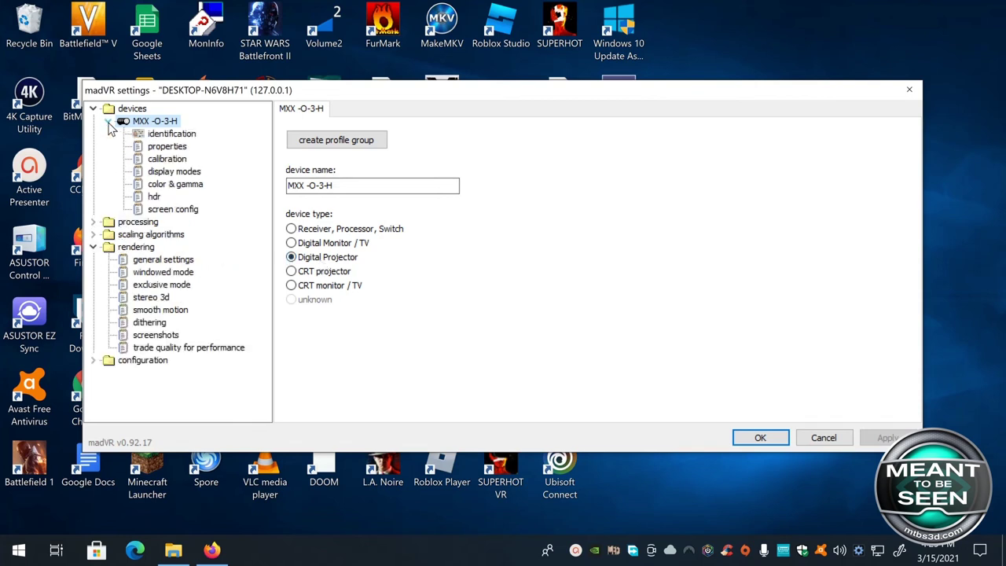
# - Review the identification data and the output properties of the MXX -O-3-H display
pyautogui.click(154, 134)
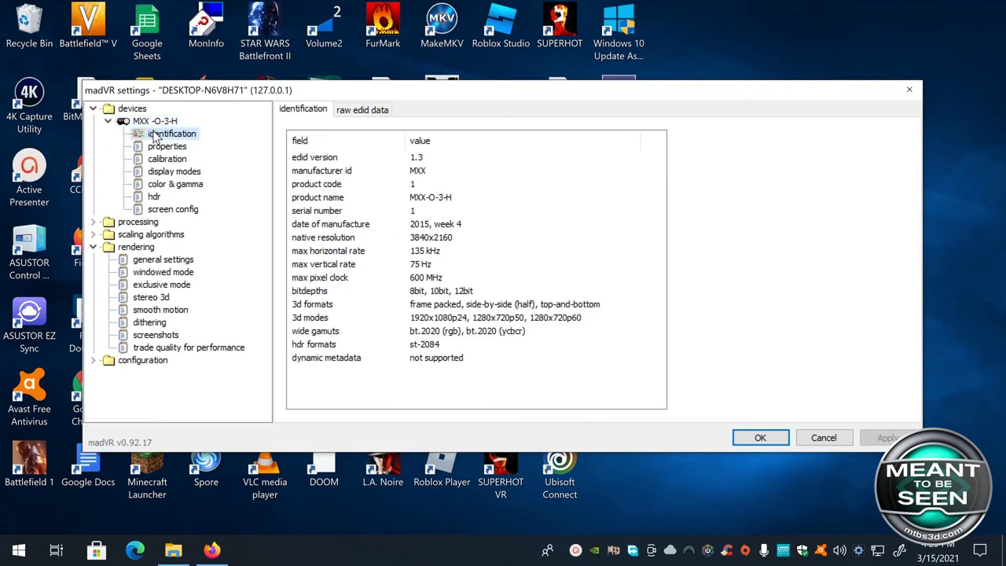
pyautogui.press('Down')
pyautogui.press('Up')
pyautogui.press('Down')
pyautogui.press('Up')
pyautogui.press('Down')
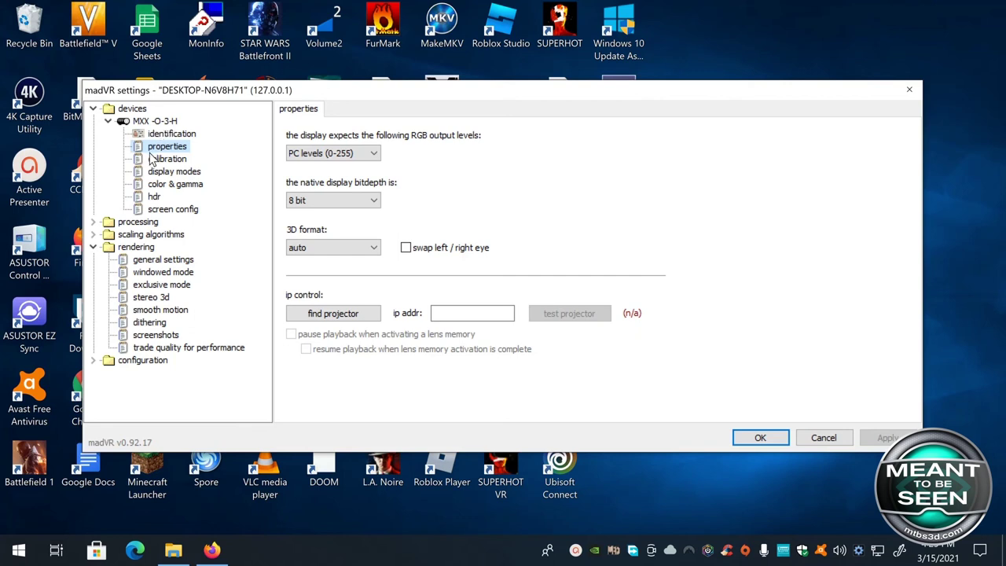
# - Review the display's calibration, display modes, and color & gamma settings
pyautogui.click(154, 160)
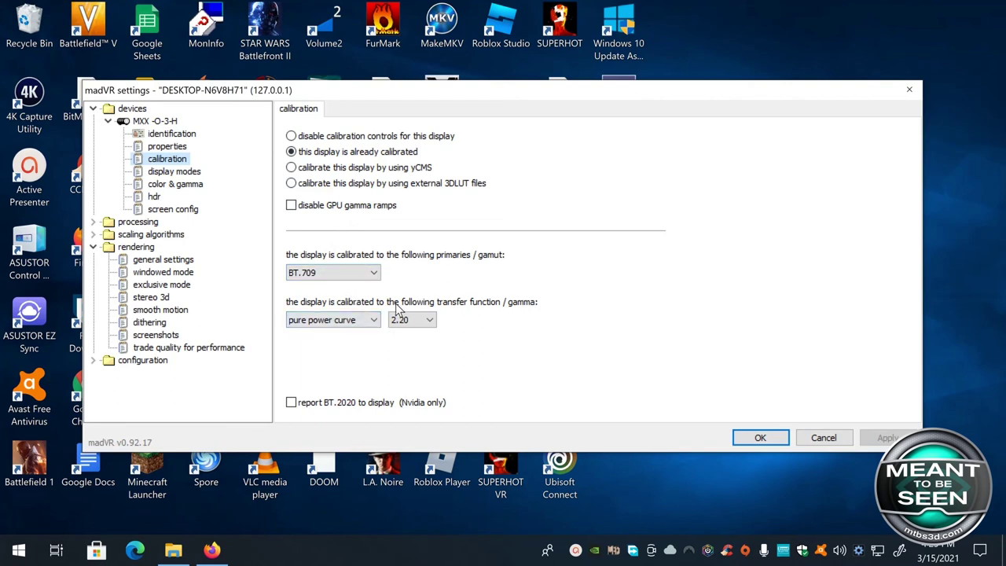
pyautogui.click(182, 185)
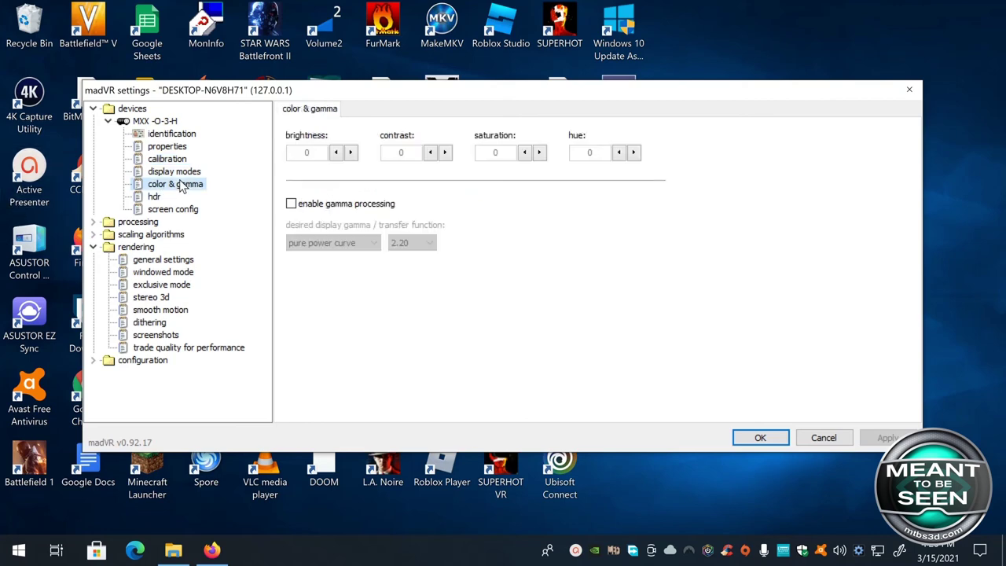
pyautogui.press('Up')
pyautogui.press('Up')
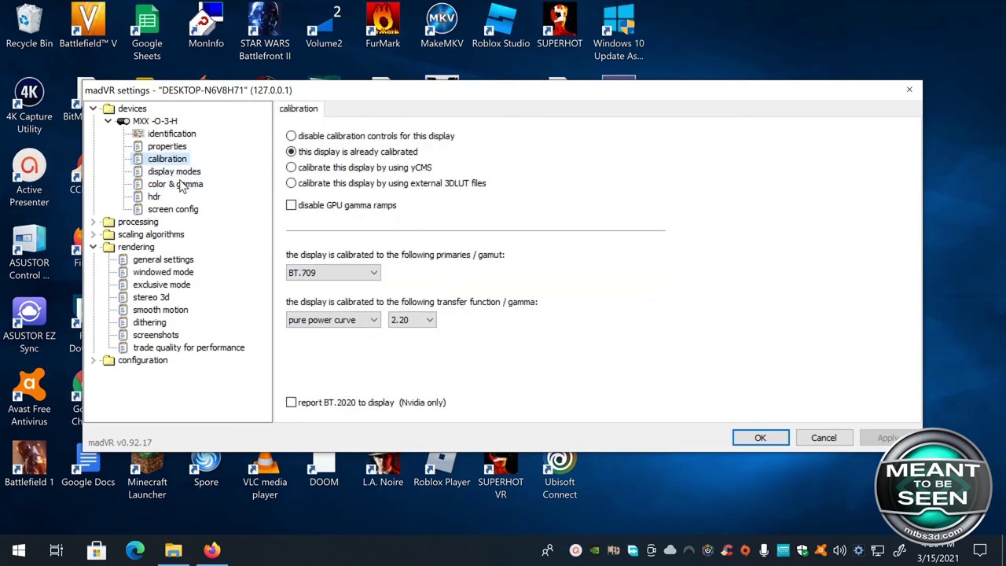
pyautogui.press('Down')
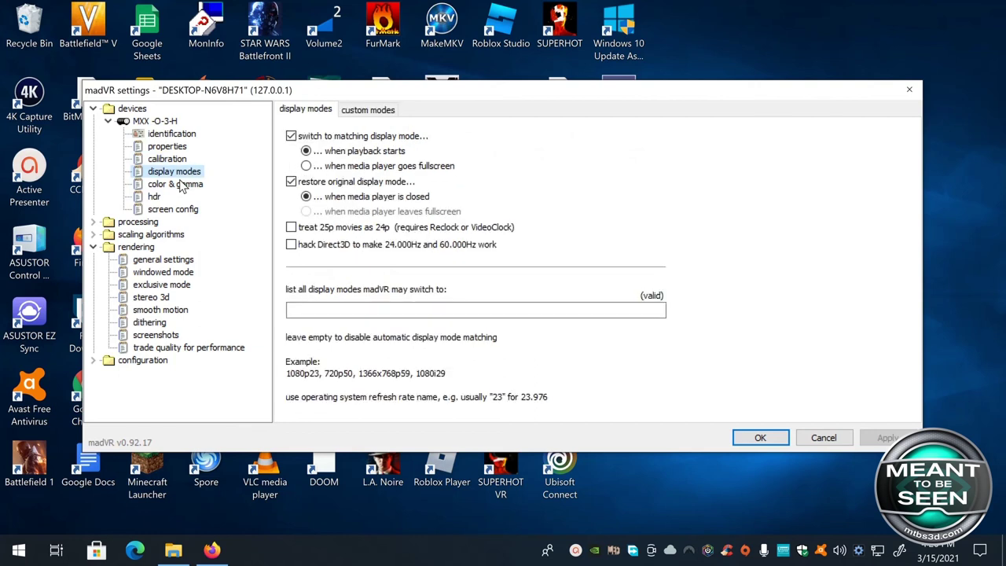
pyautogui.press('Down')
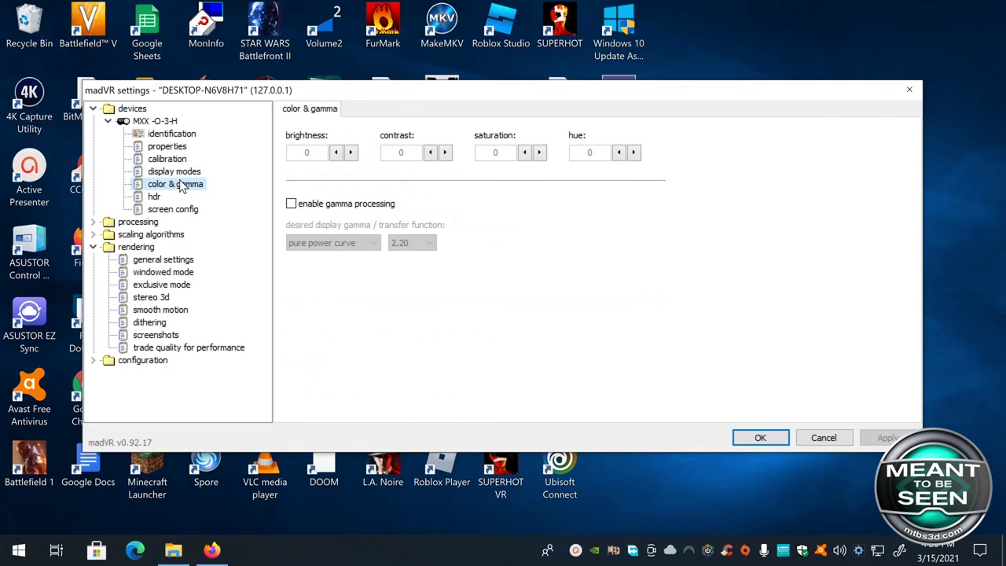
# - Review the display's HDR tone mapping options, including display peak luminance, and its screen config
pyautogui.press('Down')
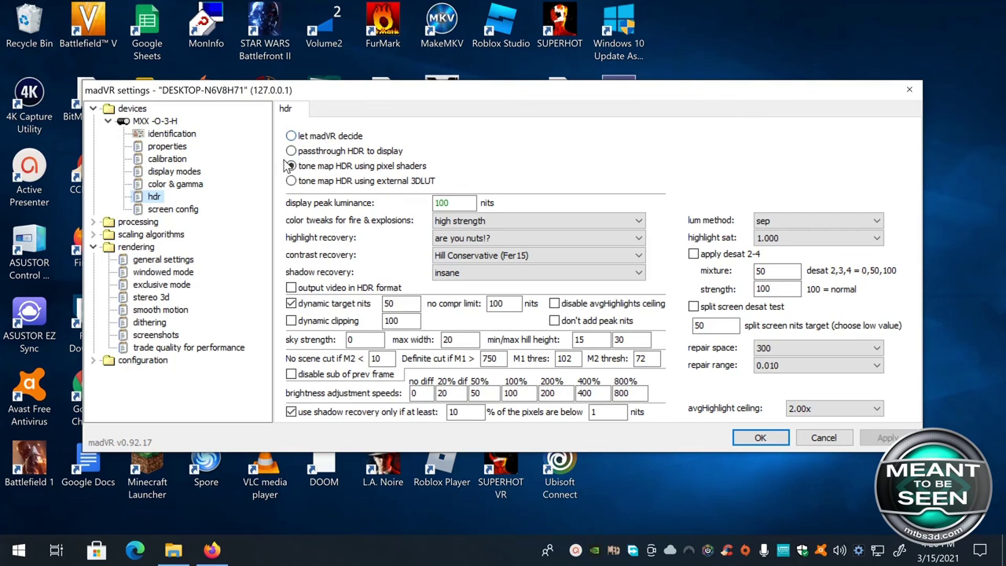
pyautogui.click(467, 199)
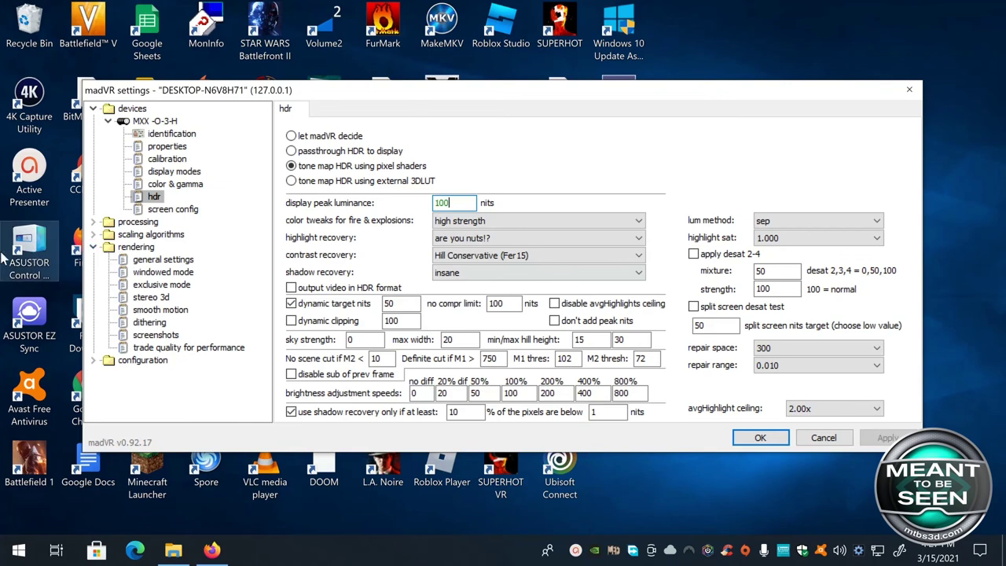
pyautogui.click(172, 213)
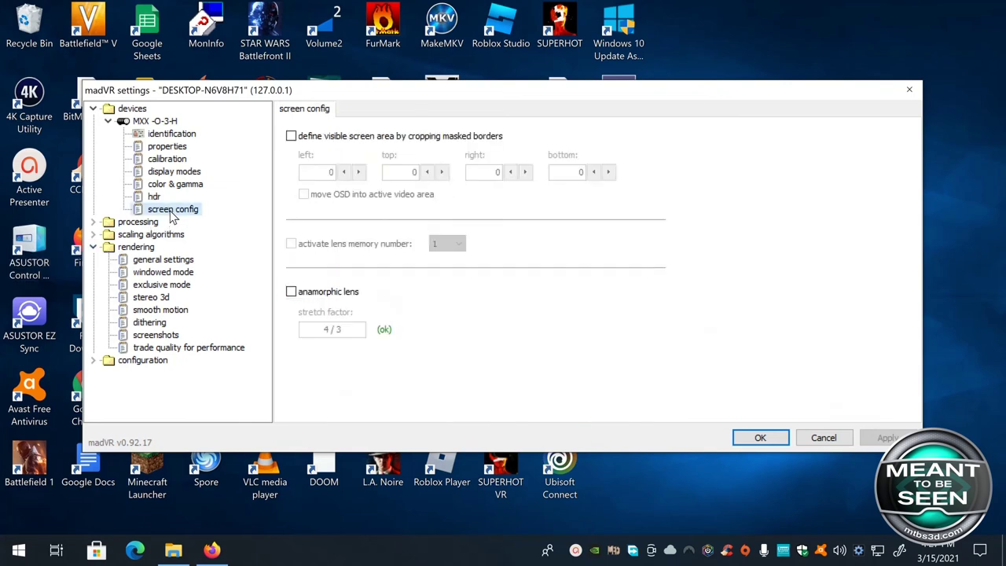
# - Expand the processing settings and look through artifact removal, deinterlacing, image enhancements and zoom control
pyautogui.click(93, 222)
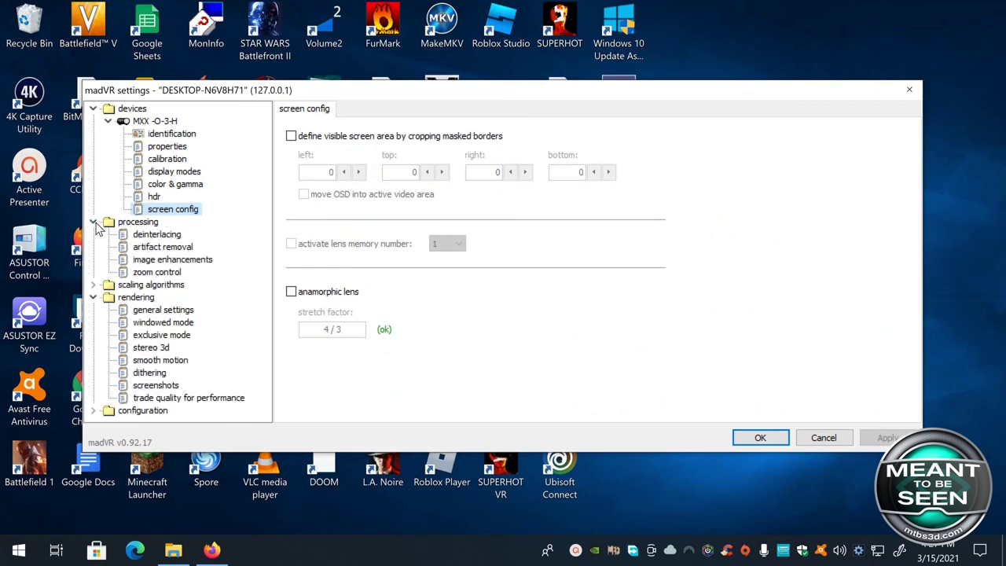
pyautogui.click(147, 250)
pyautogui.press('Up')
pyautogui.press('Down')
pyautogui.press('Down')
pyautogui.press('Down')
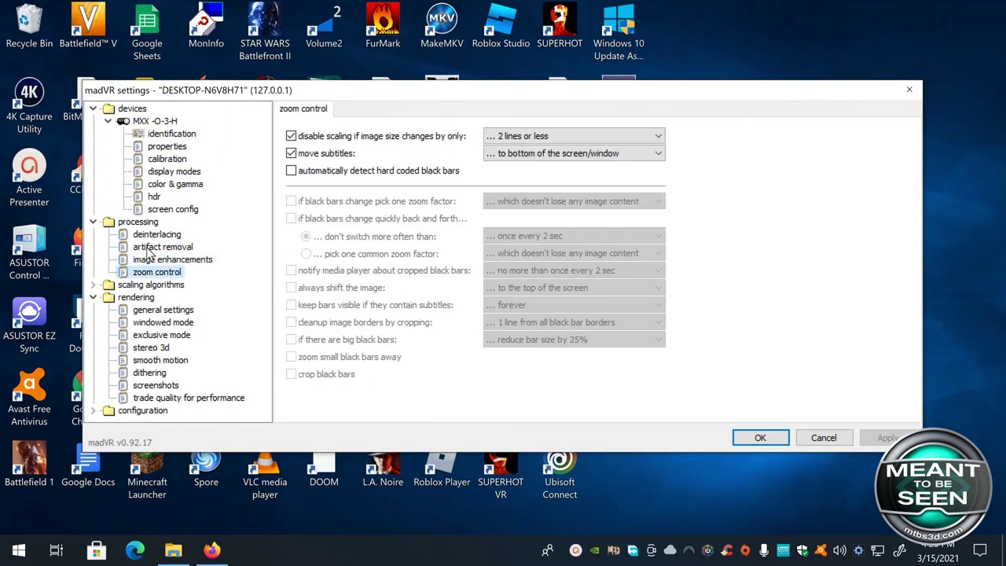
# - Expand the scaling algorithms and review chroma upscaling, image downscaling, image upscaling and upscaling refinement
pyautogui.press('Down')
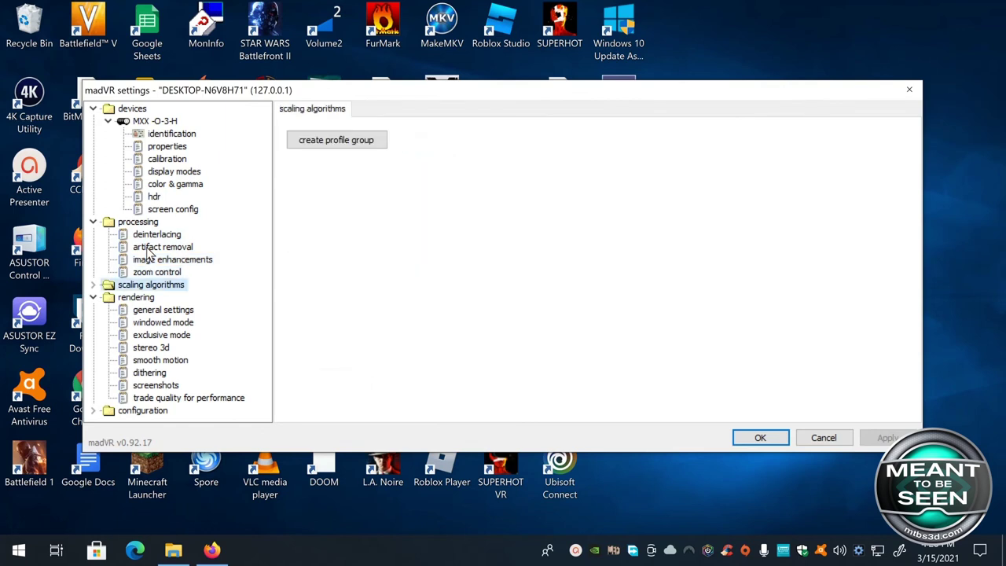
pyautogui.click(93, 284)
pyautogui.click(158, 299)
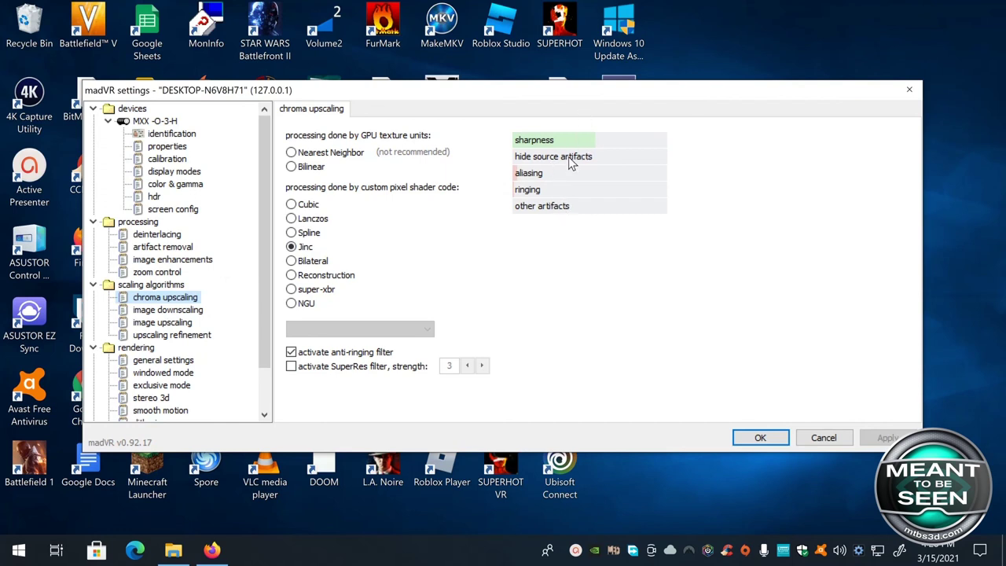
pyautogui.click(167, 310)
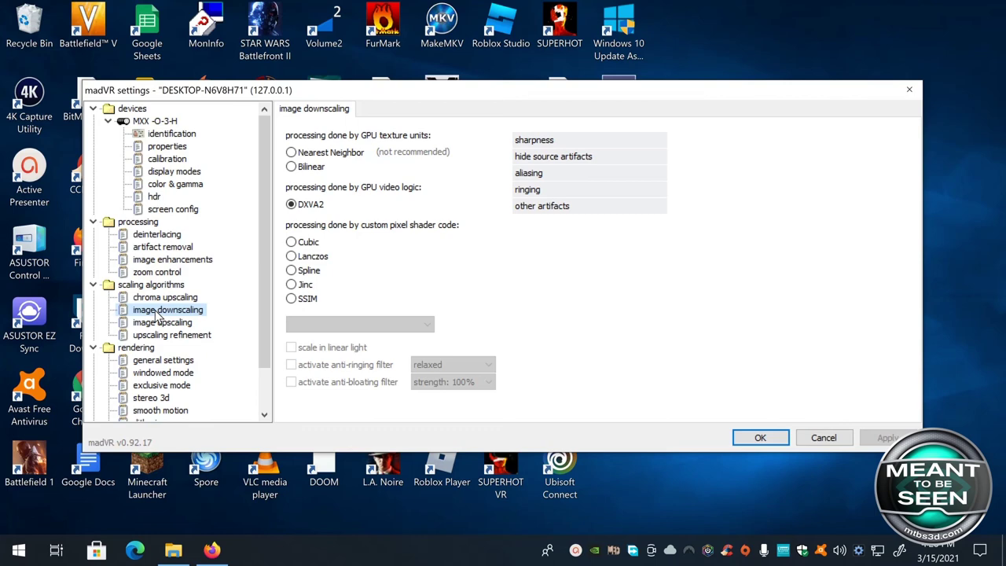
pyautogui.press('Down')
pyautogui.press('Down')
pyautogui.press('Down')
pyautogui.press('Up')
# - Look through the rendering settings from general settings to trade quality for performance
pyautogui.press('Down')
pyautogui.press('Down')
pyautogui.press('Down')
pyautogui.press('Down')
pyautogui.press('Down')
pyautogui.press('Down')
pyautogui.press('Down')
pyautogui.press('Down')
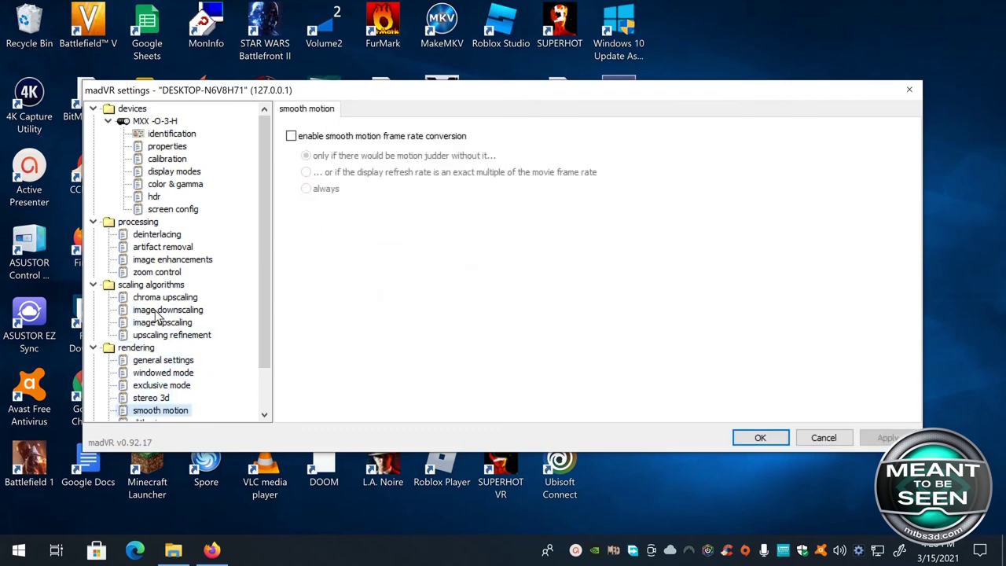
pyautogui.press('Down')
pyautogui.press('Up')
pyautogui.press('Down')
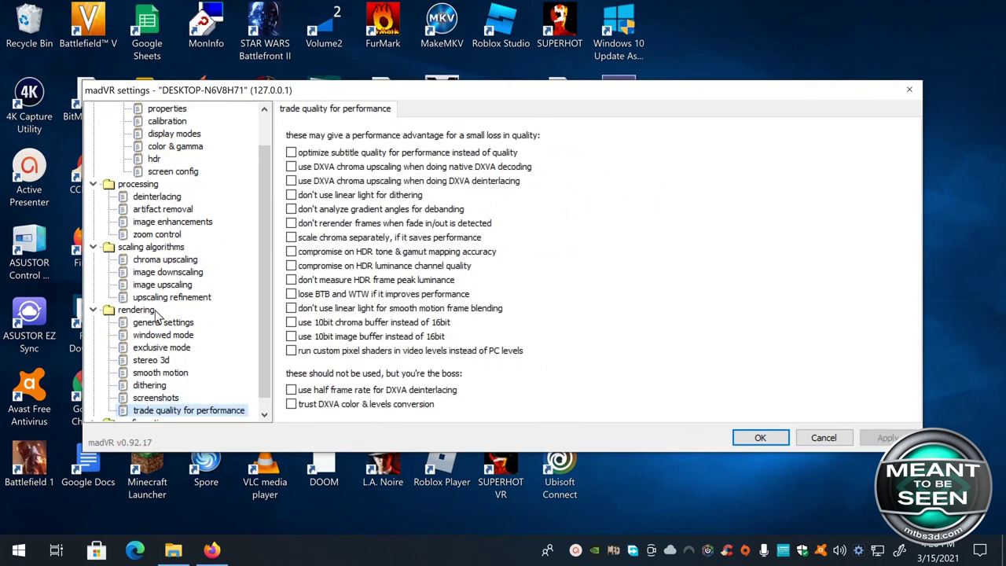